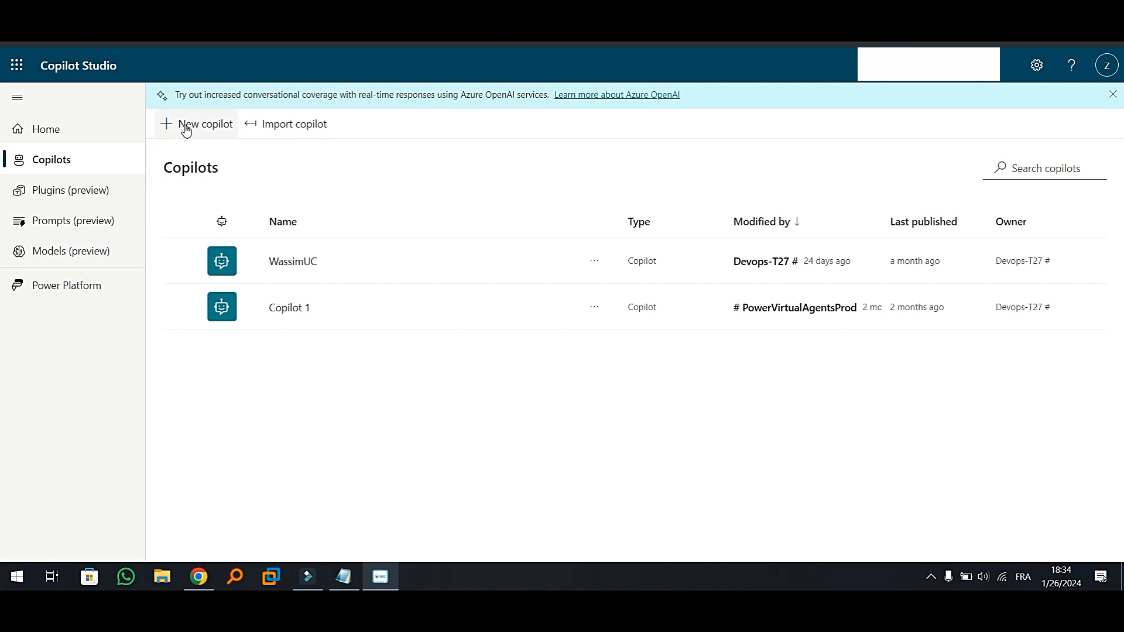
Create a new copilot named MoviesBot, keeping English (en-US) as its language
left_click(191, 126)
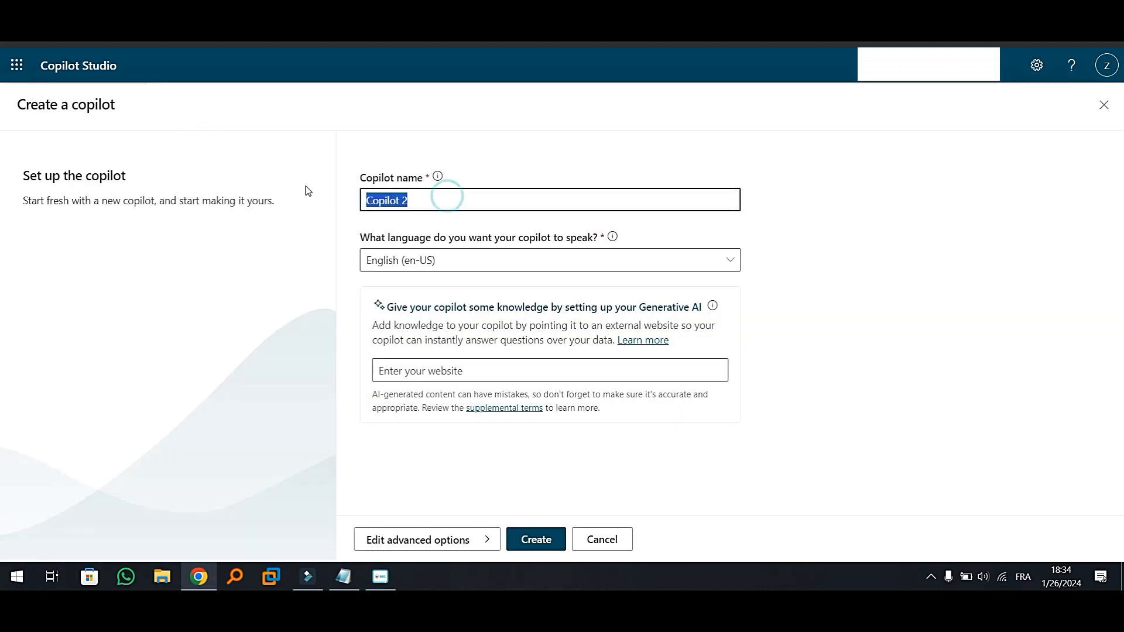
key("BackSpace")
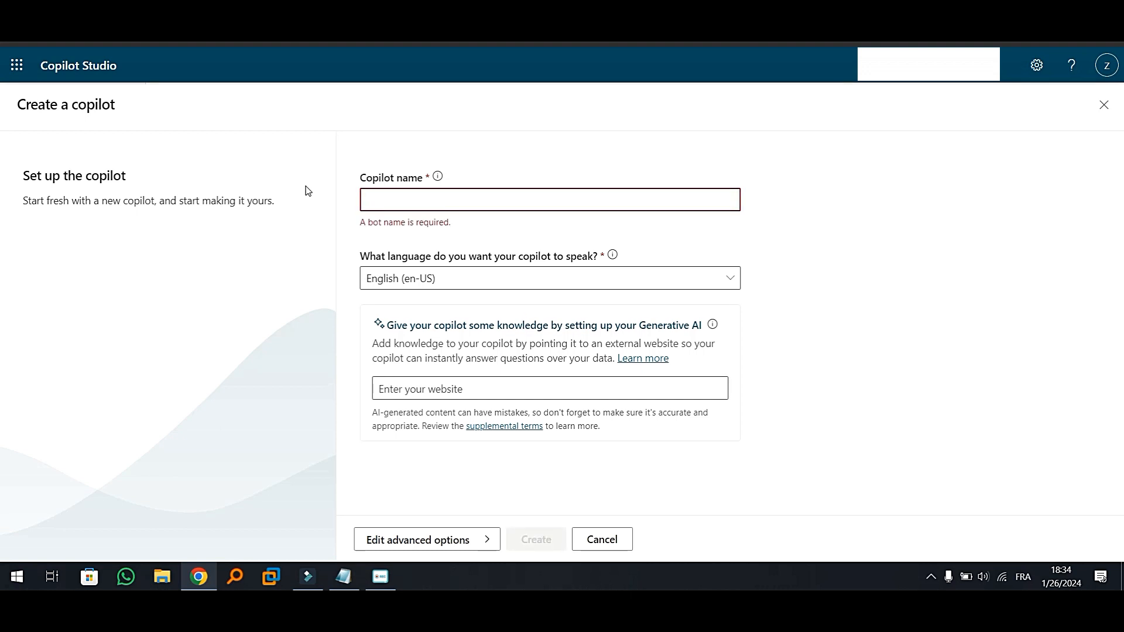
type("Movie")
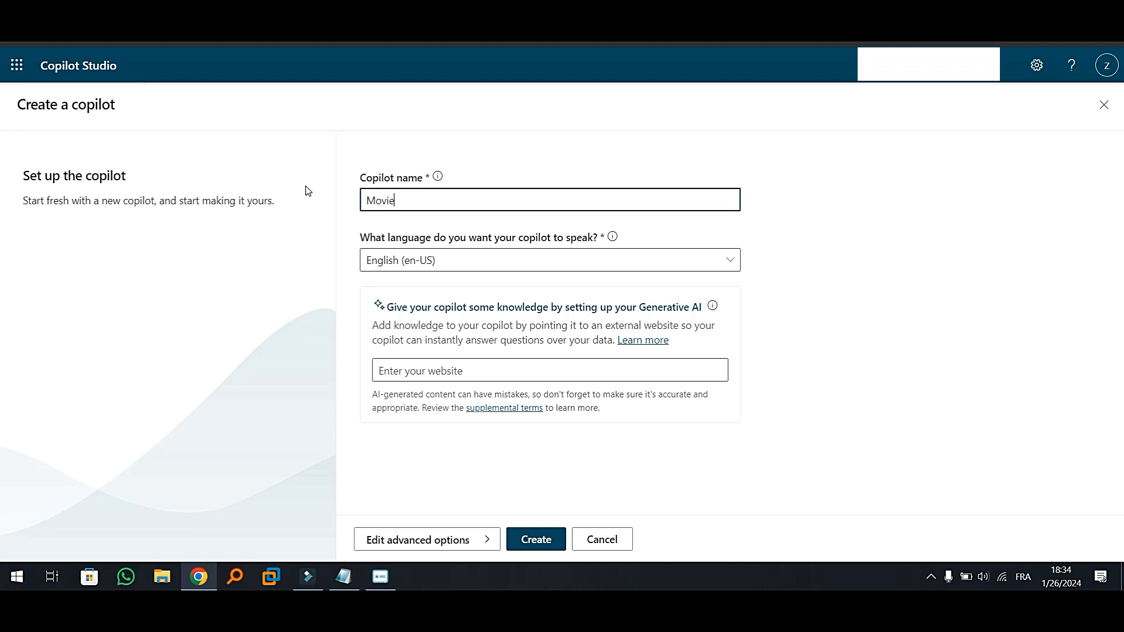
type("sBot")
left_click(538, 541)
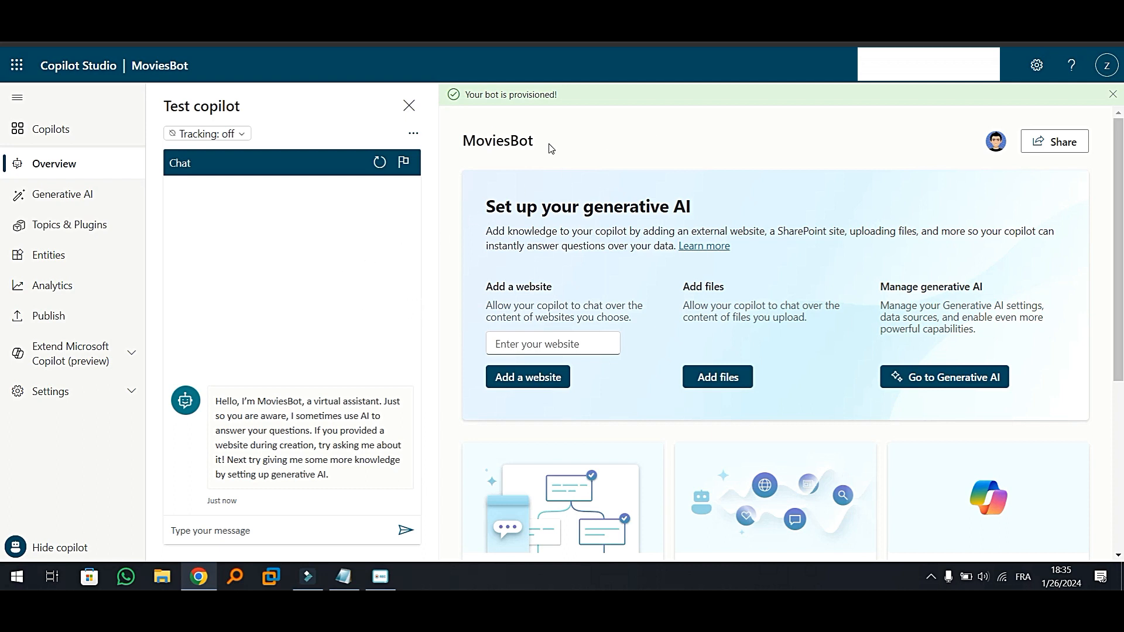
Add a new blank topic to MoviesBot, name it Movies, and close its trigger properties
left_click(39, 229)
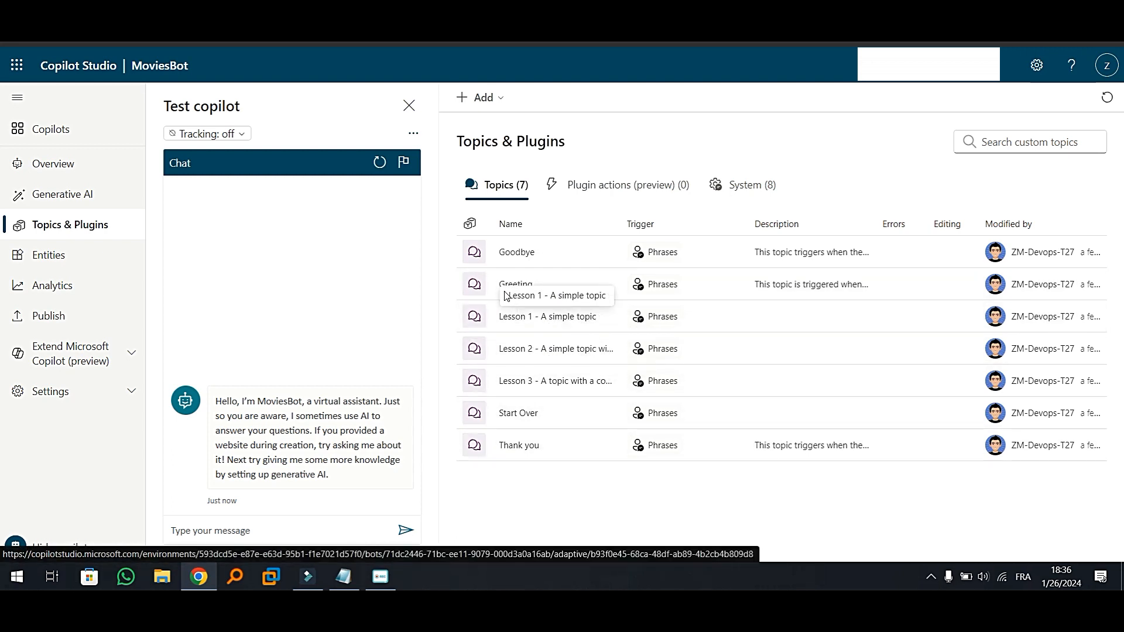
left_click(482, 98)
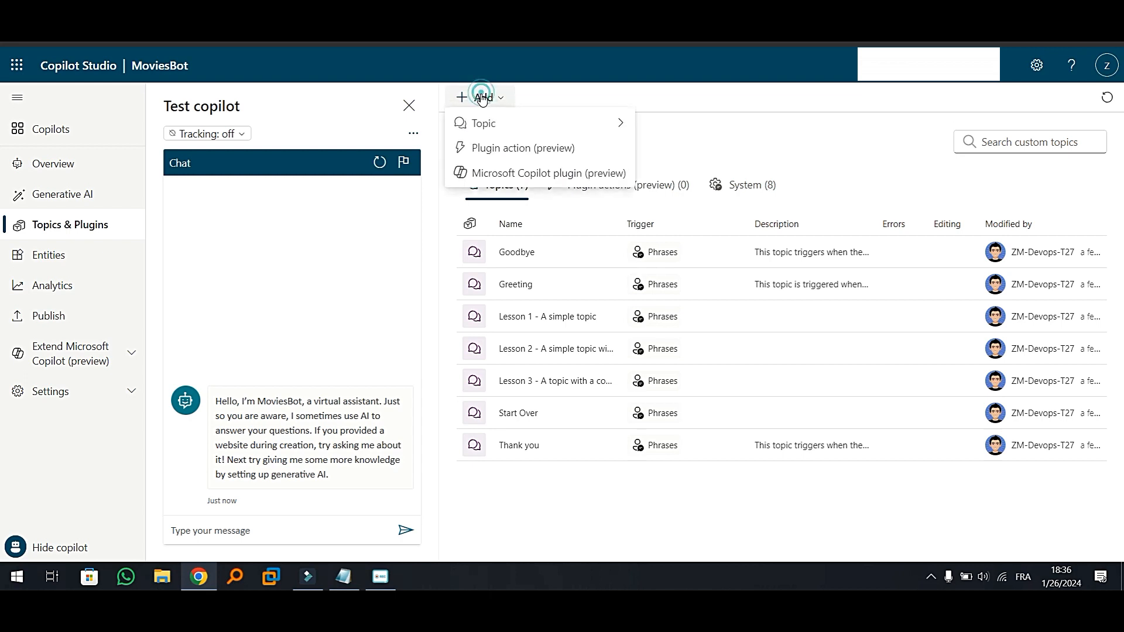
mouse_move(481, 123)
left_click(690, 130)
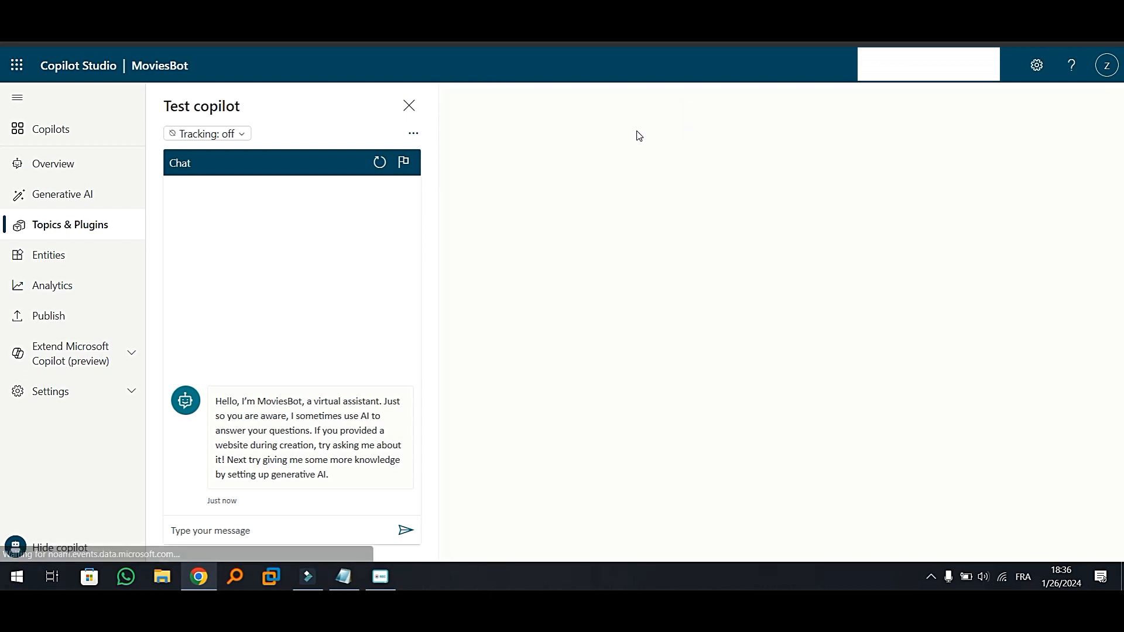
left_click(546, 106)
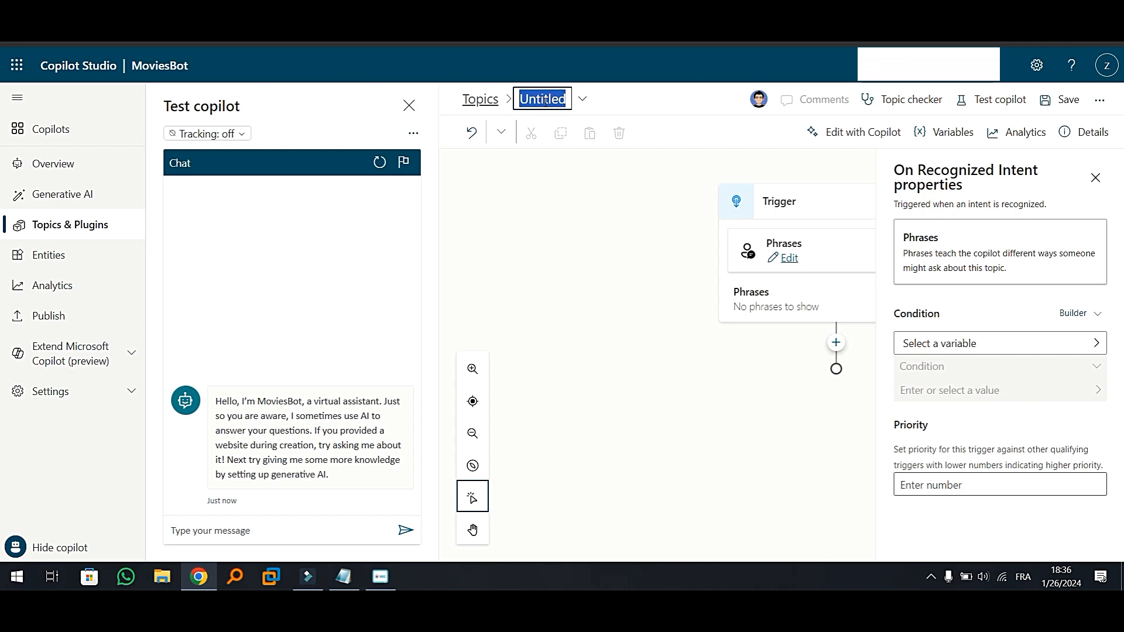
type("Movies")
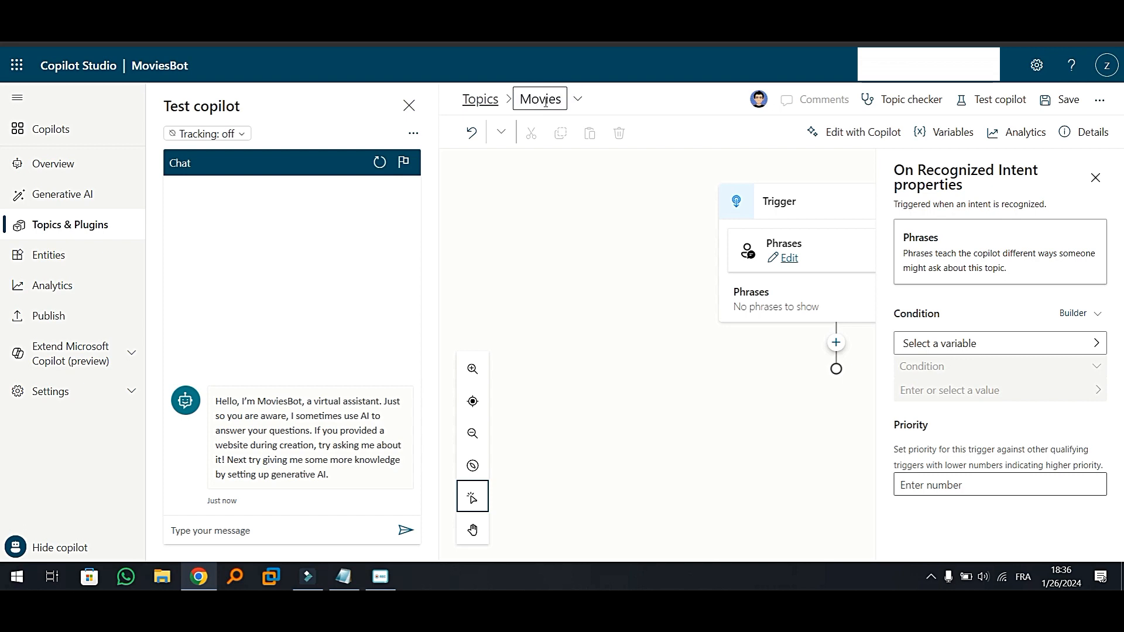
key("Return")
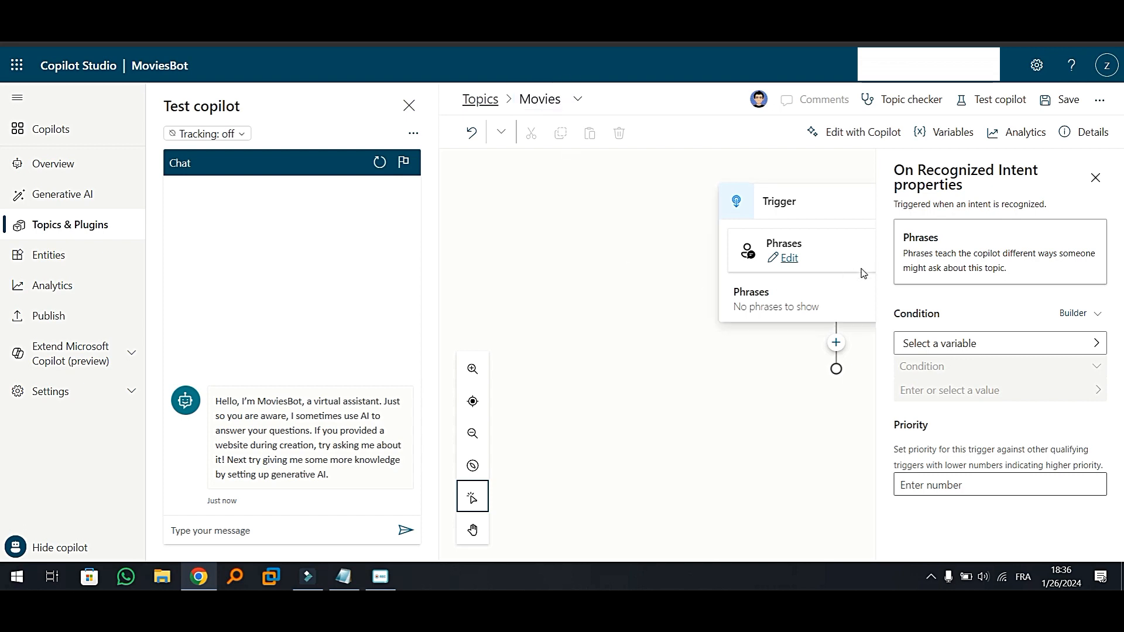
left_click_drag(751, 413, 679, 410)
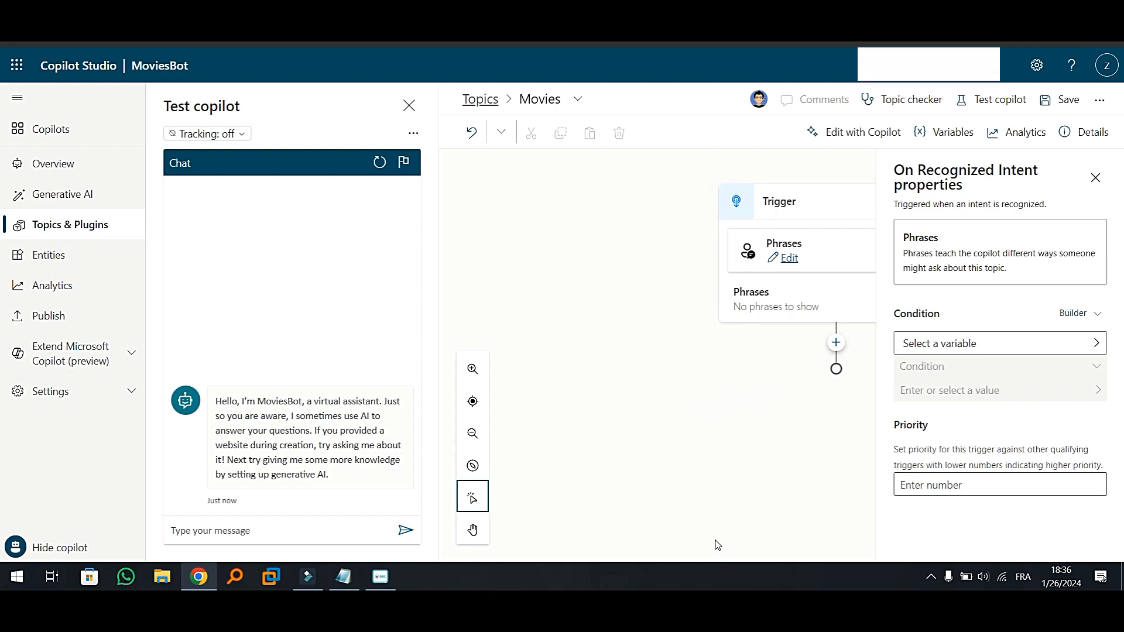
left_click(1096, 178)
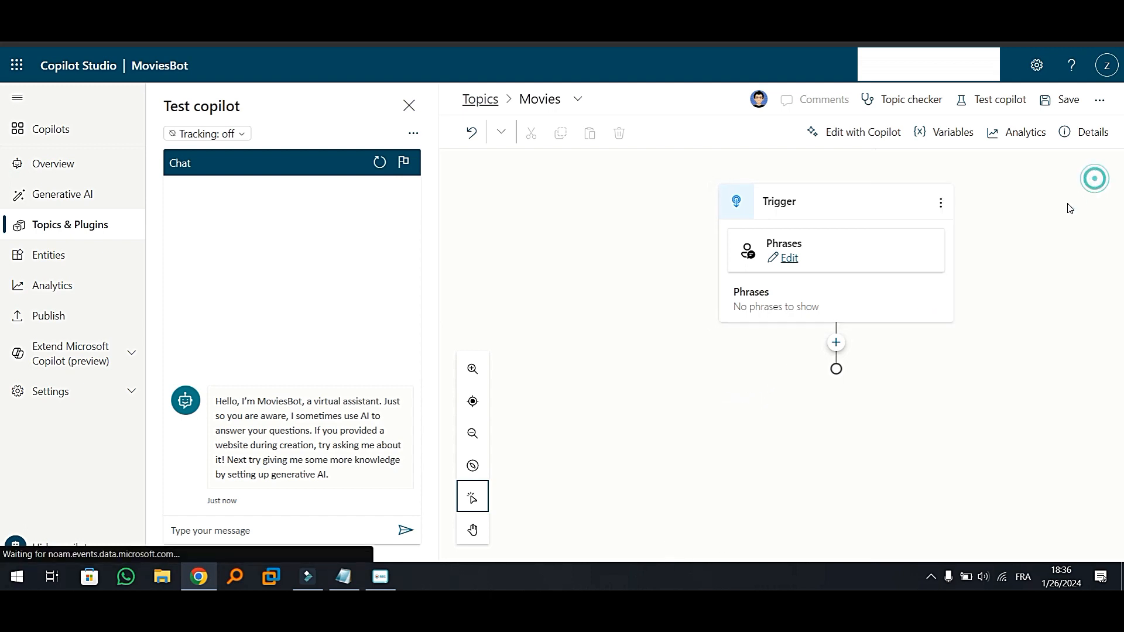
Add the trigger phrase "What are the top 5 Movies?" to the Movies topic
left_click(788, 258)
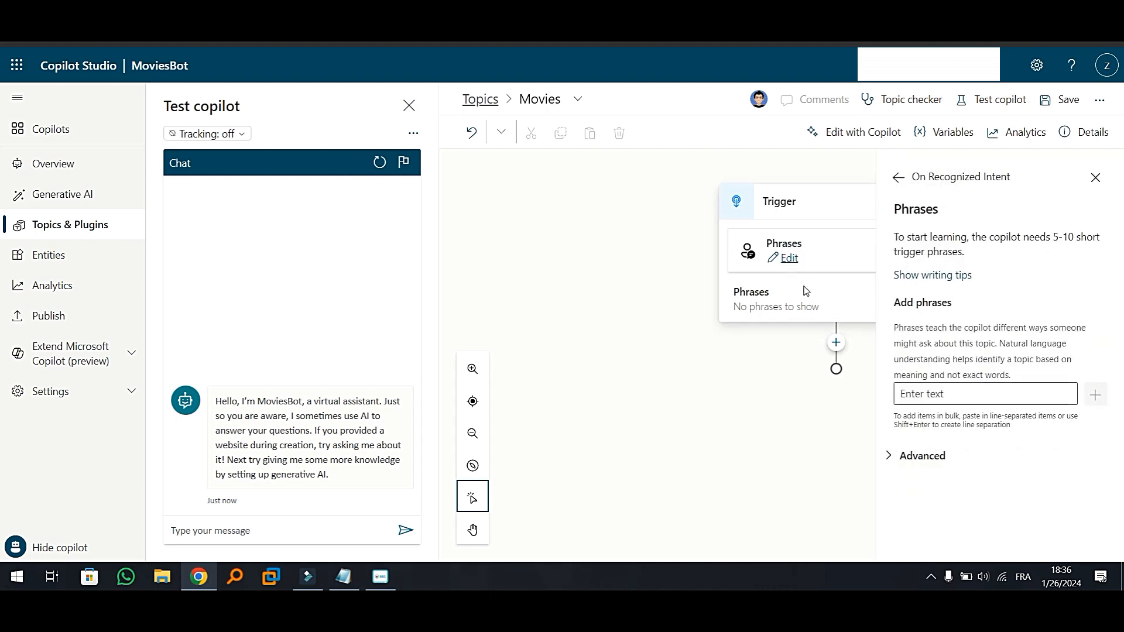
left_click(921, 391)
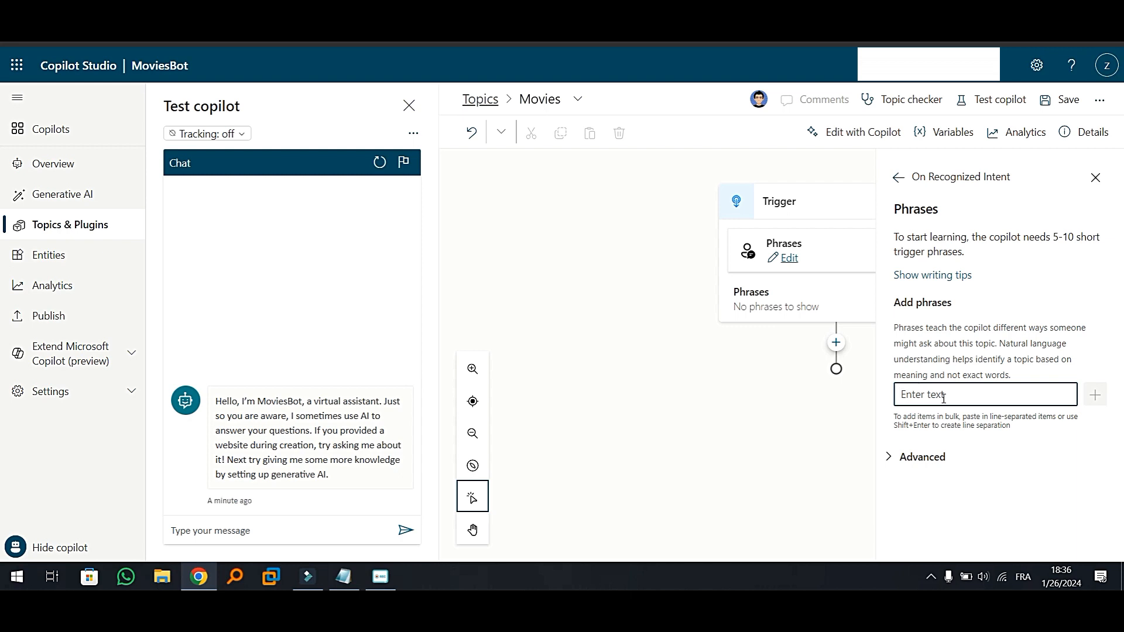
type("What a")
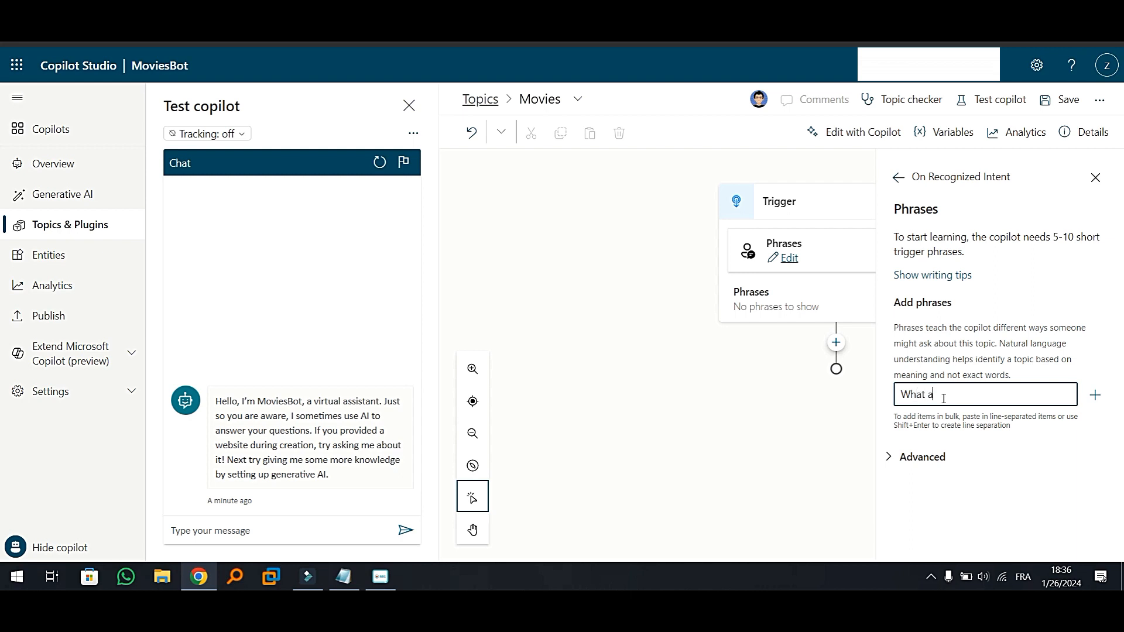
type("re the ")
type("top ")
type("(")
type("5")
type(" Movie")
type("s")
left_click(1095, 395)
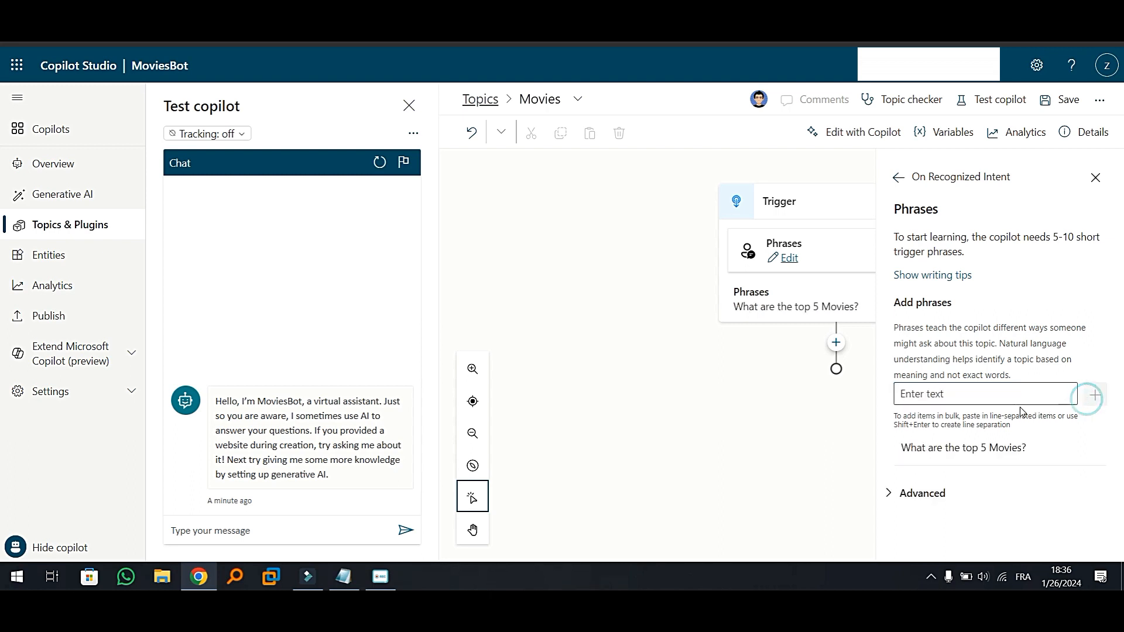
Add a second trigger phrase, "top 5 movies", and close the phrase settings
left_click(948, 395)
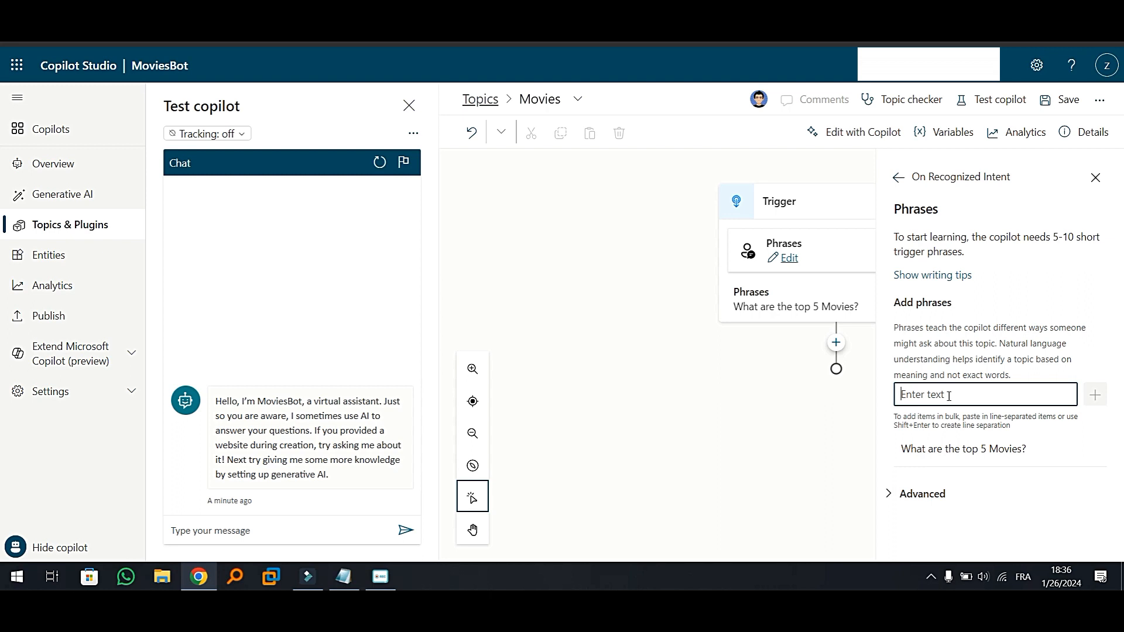
type("top")
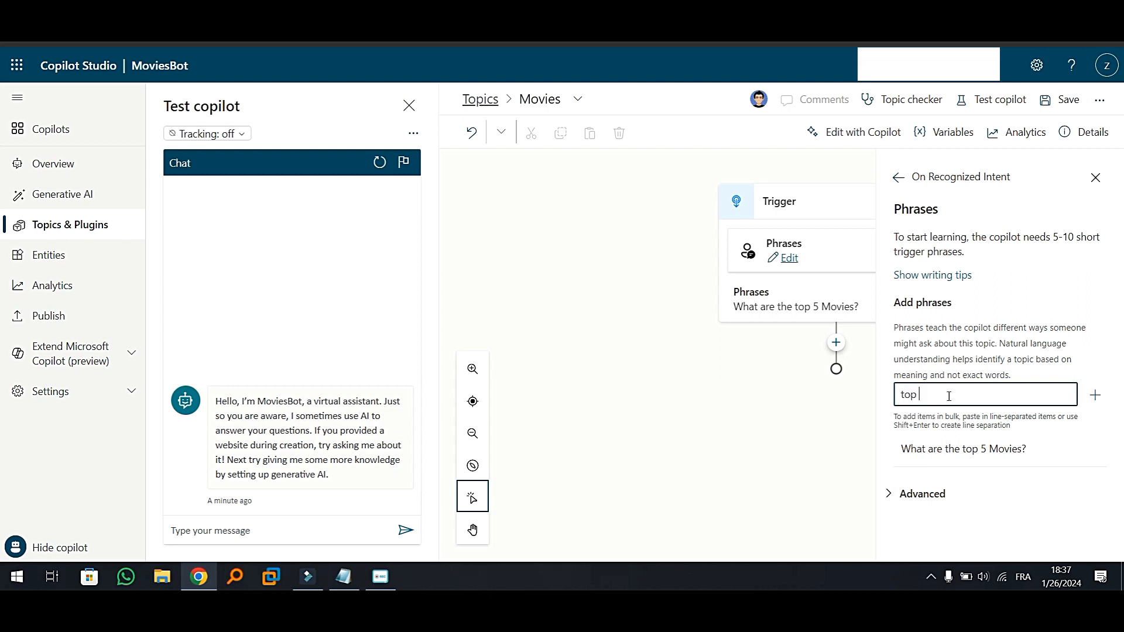
type(" (")
type("5 m")
type("ov")
type("ies")
left_click(1095, 396)
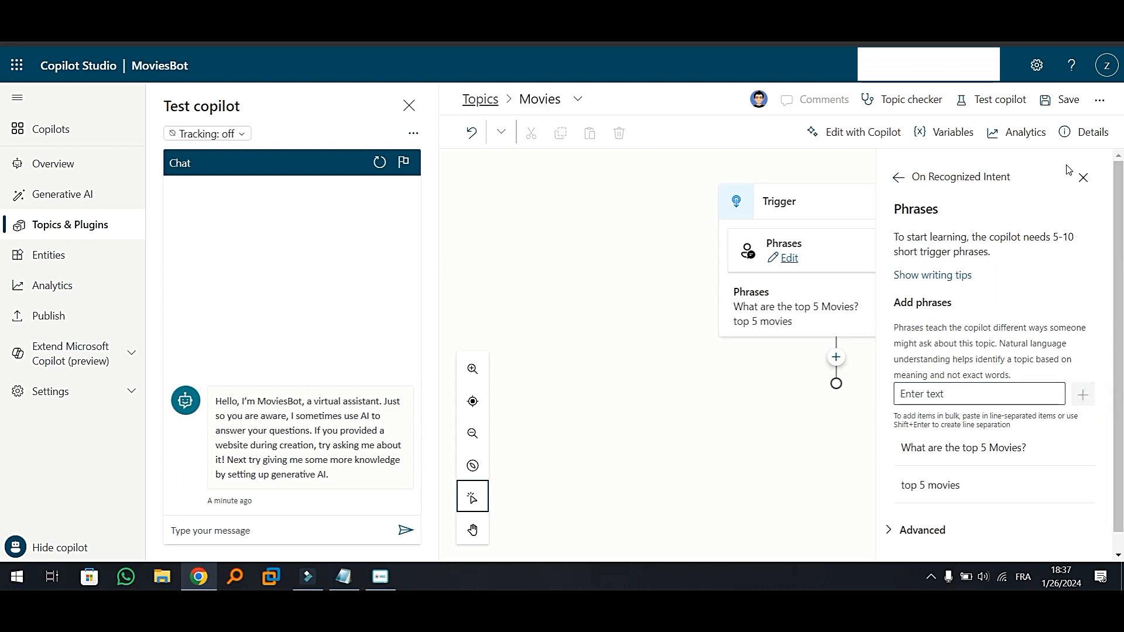
left_click(1083, 178)
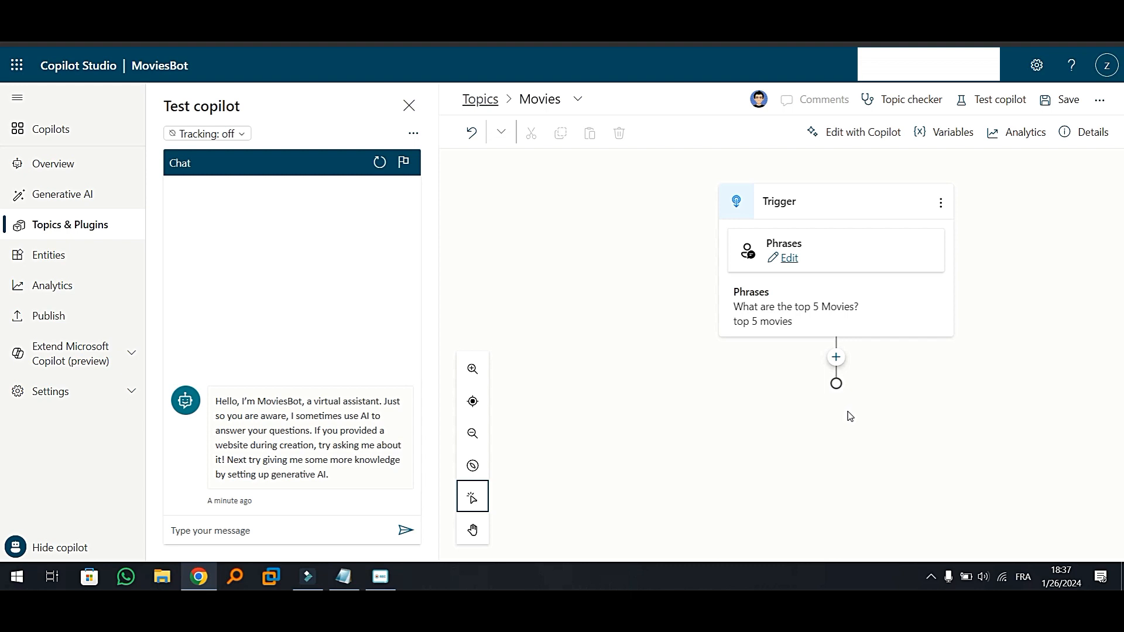
Add a message node after the trigger with the text "Sure! Here is a top 5 movies from IMDB"
left_click(837, 359)
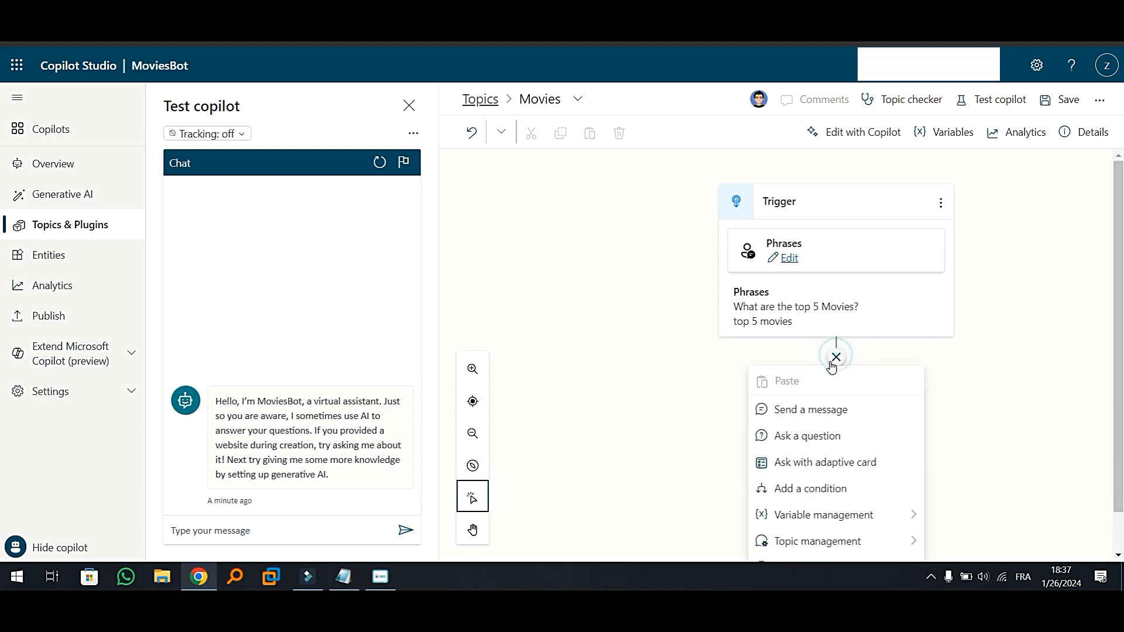
left_click(807, 411)
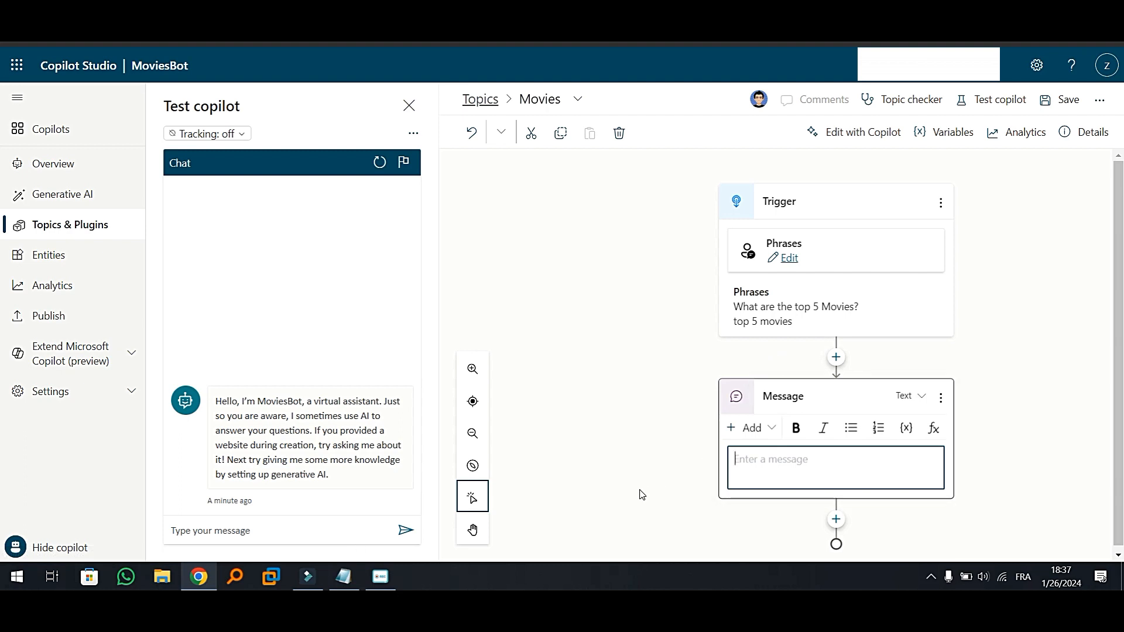
left_click(765, 461)
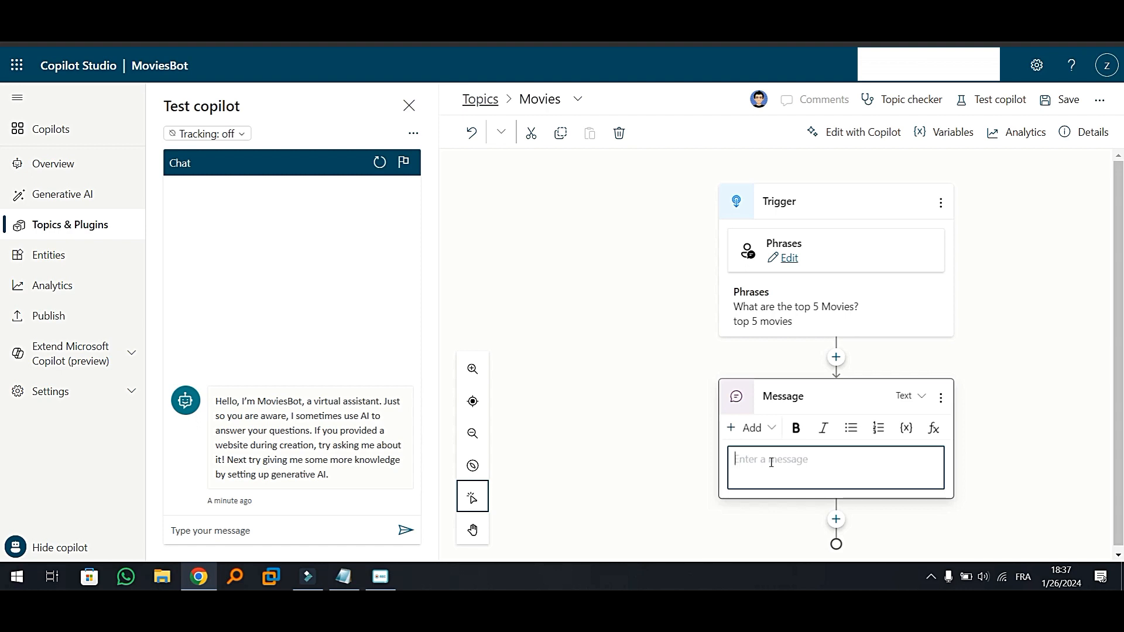
type("Sure§")
key("BackSpace")
type("! Here is a top ")
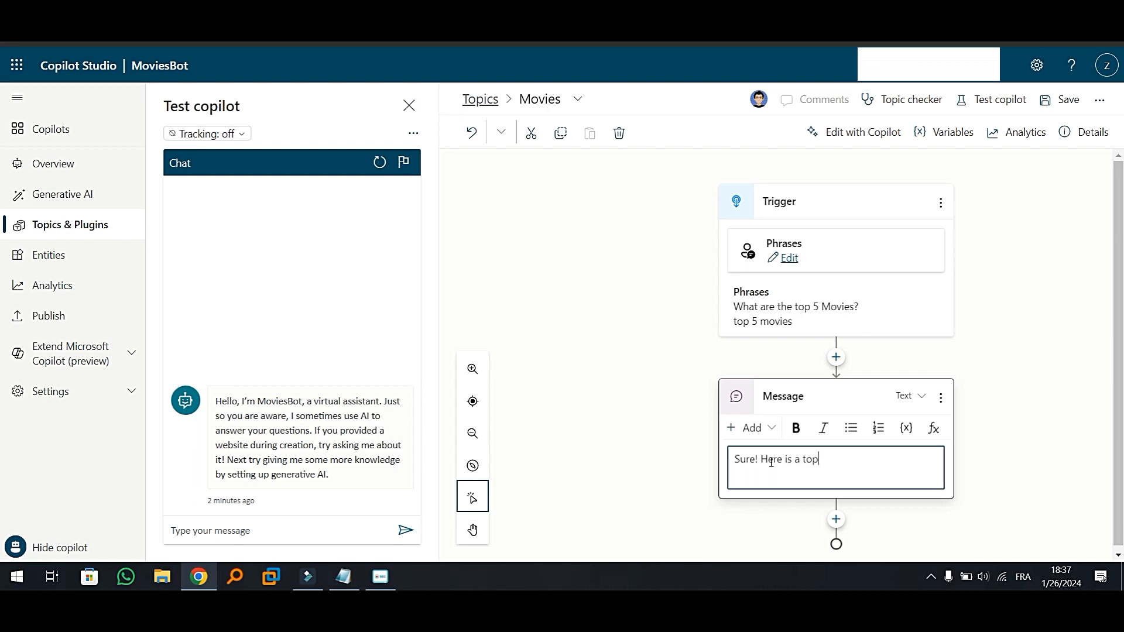
type("5 movies frp")
key("BackSpace")
type("om IM")
type("DB")
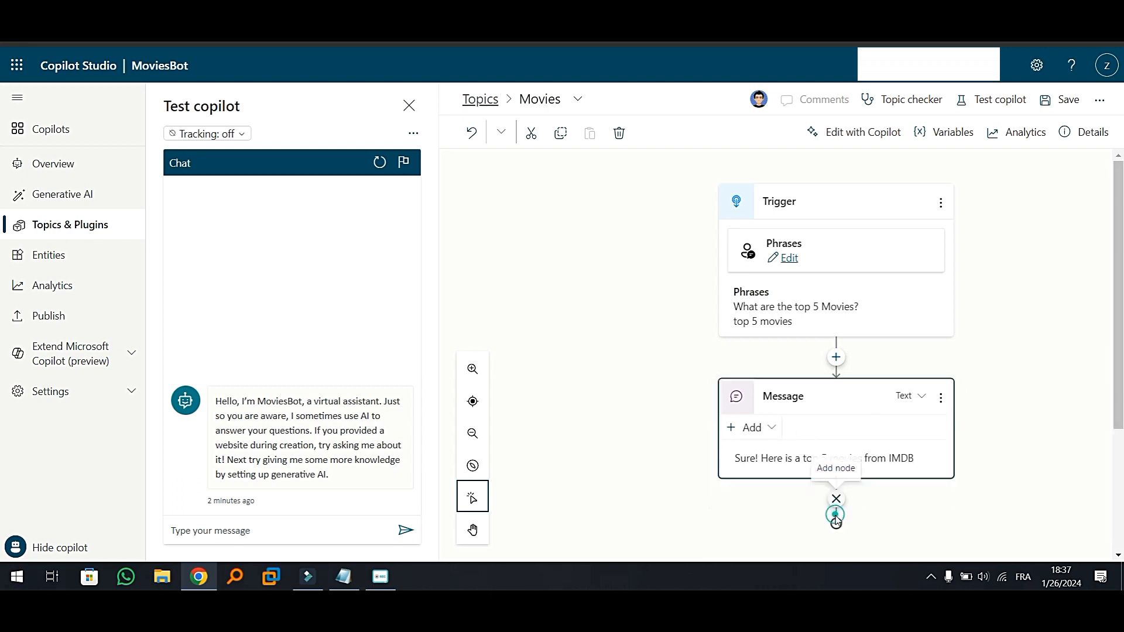
Add a second message node and paste the list copied from the other window: The shawshank Redemption, The GodFather, The Dark Knight, The Godfather II, 12 Angry men
left_click(834, 520)
scroll(836, 515, "down", 3)
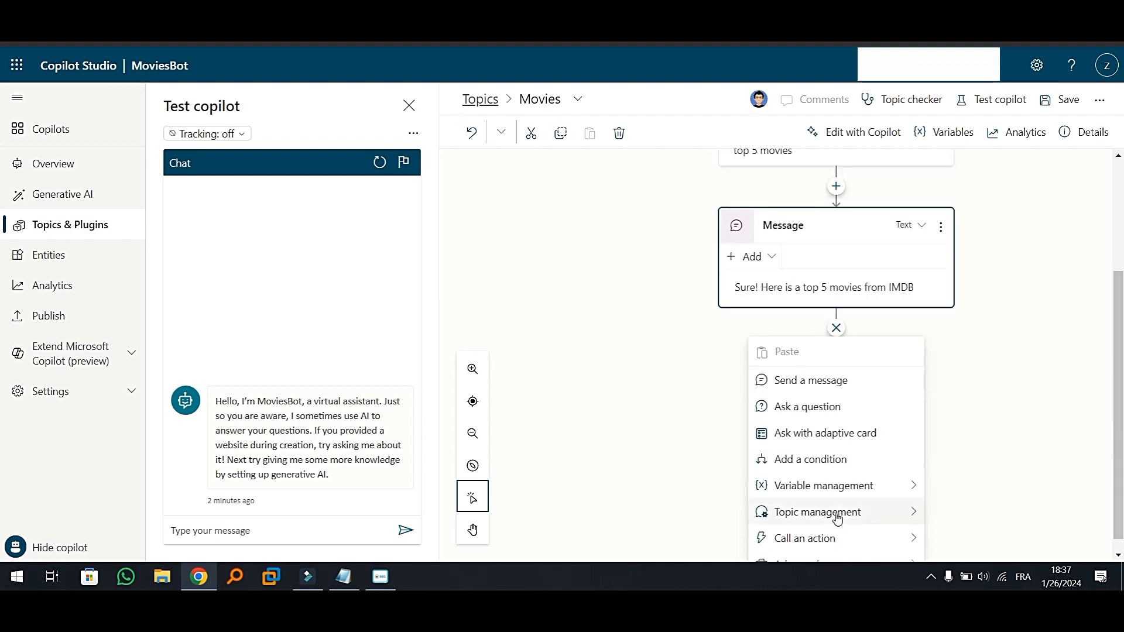
left_click(804, 374)
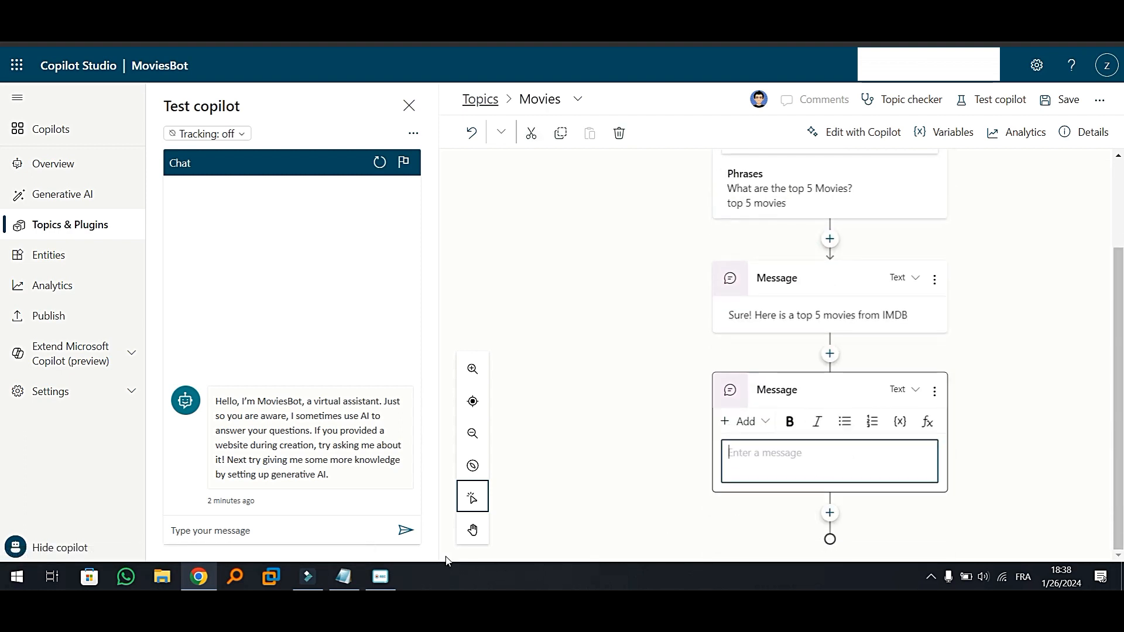
key("alt+Tab")
left_click_drag(699, 177, 623, 113)
key("ctrl+c")
left_click(773, 452)
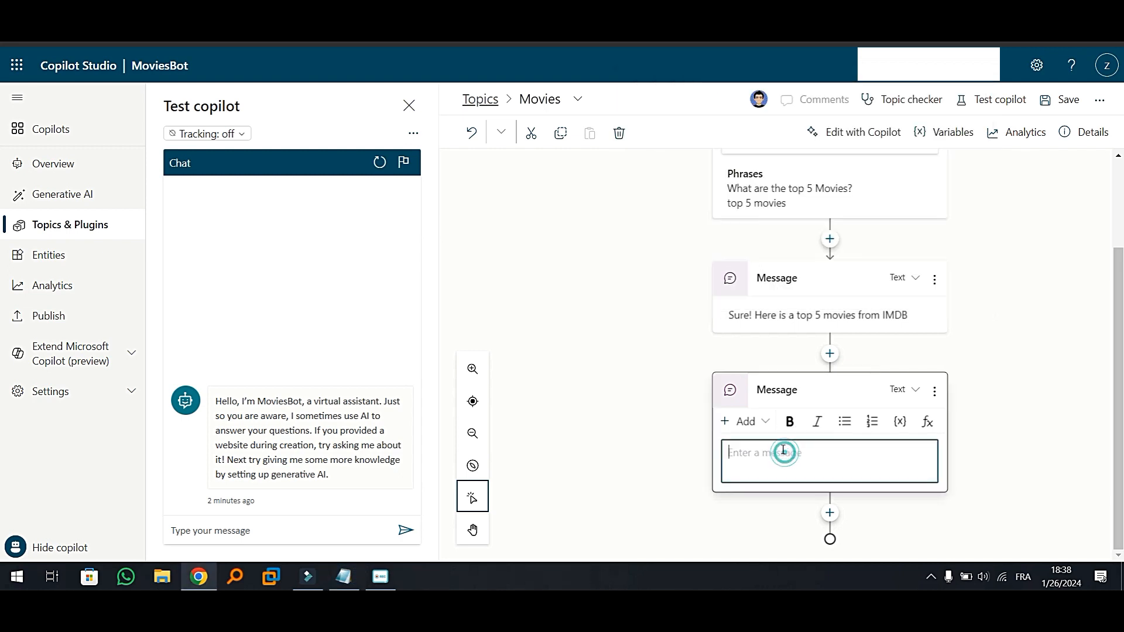
key("ctrl+v")
Number the five film titles in the second message from 1. to 5., one number per line
left_click(729, 455)
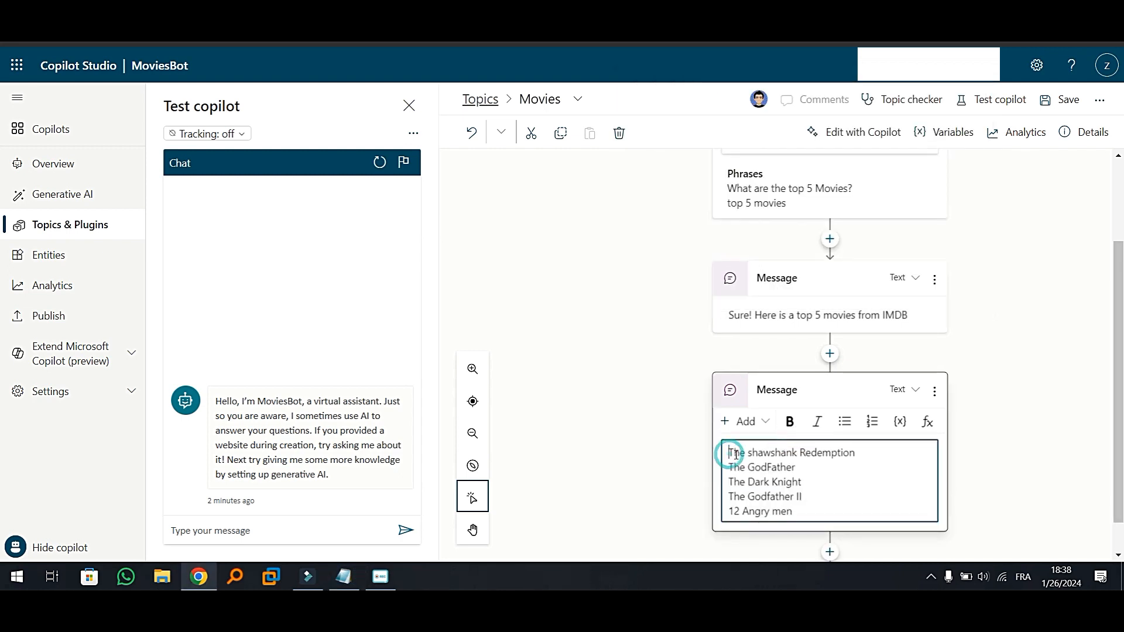
type("1")
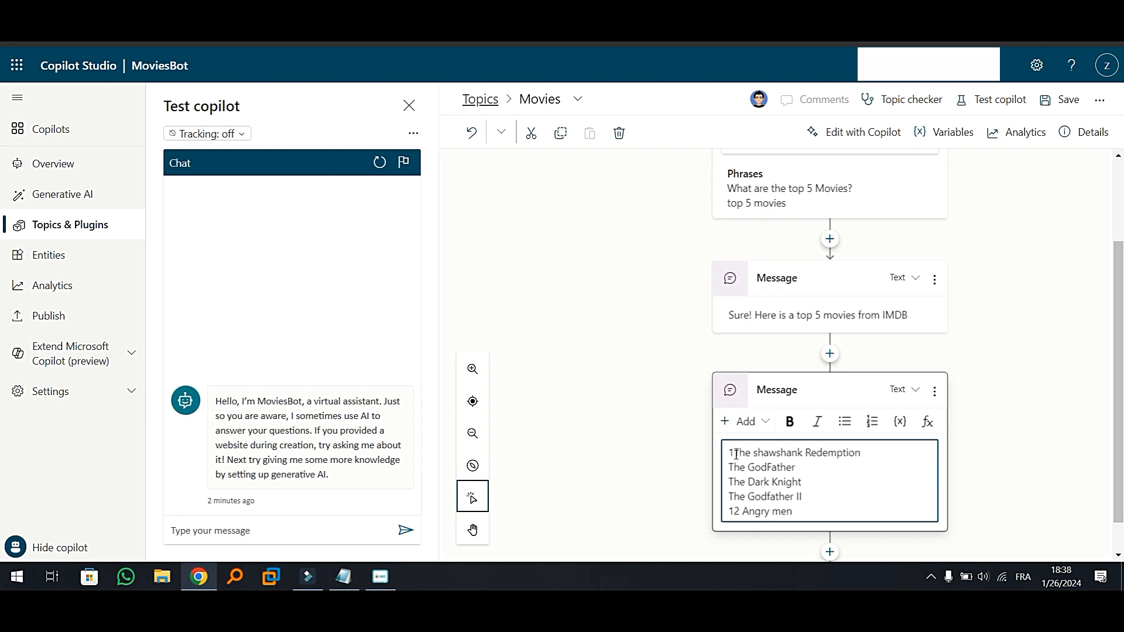
type(".")
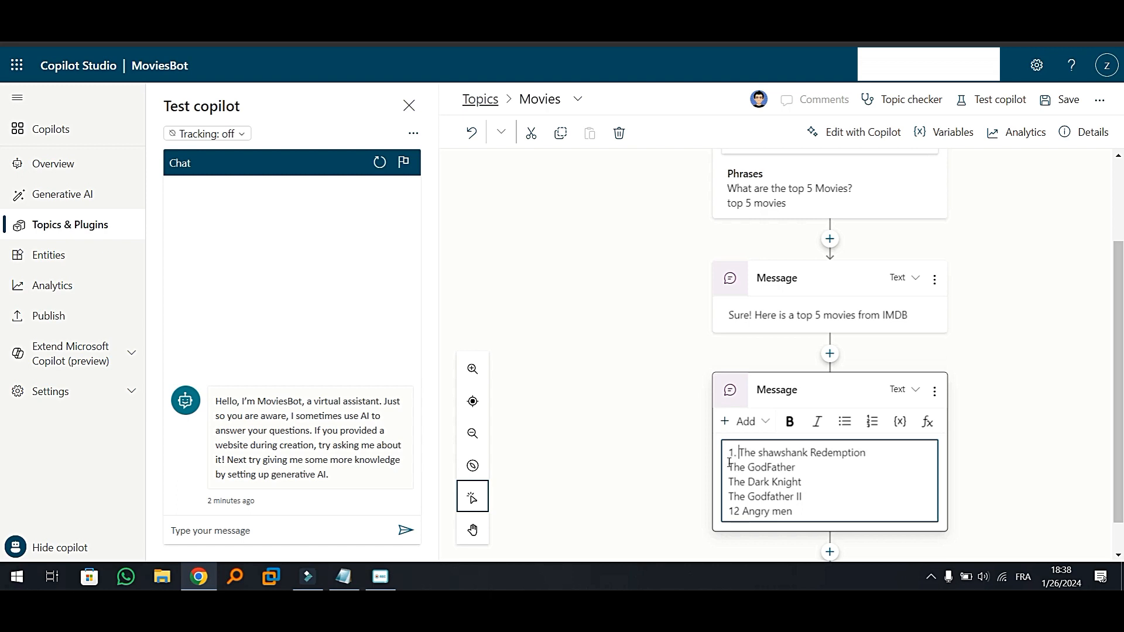
left_click(730, 467)
type("2.")
left_click(727, 483)
type("3")
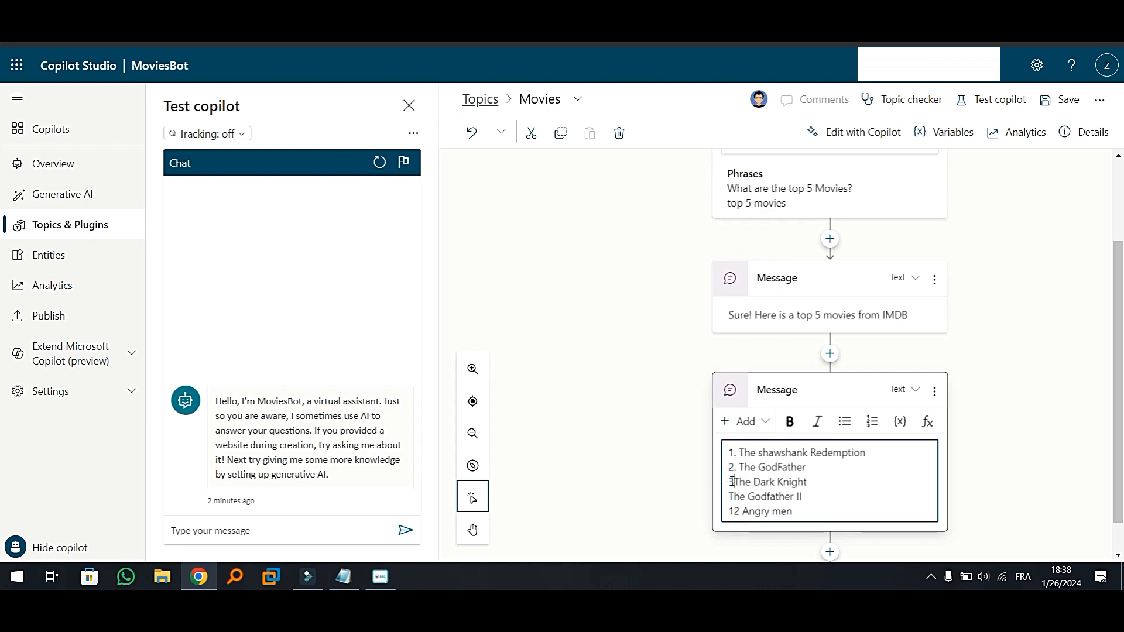
type(".")
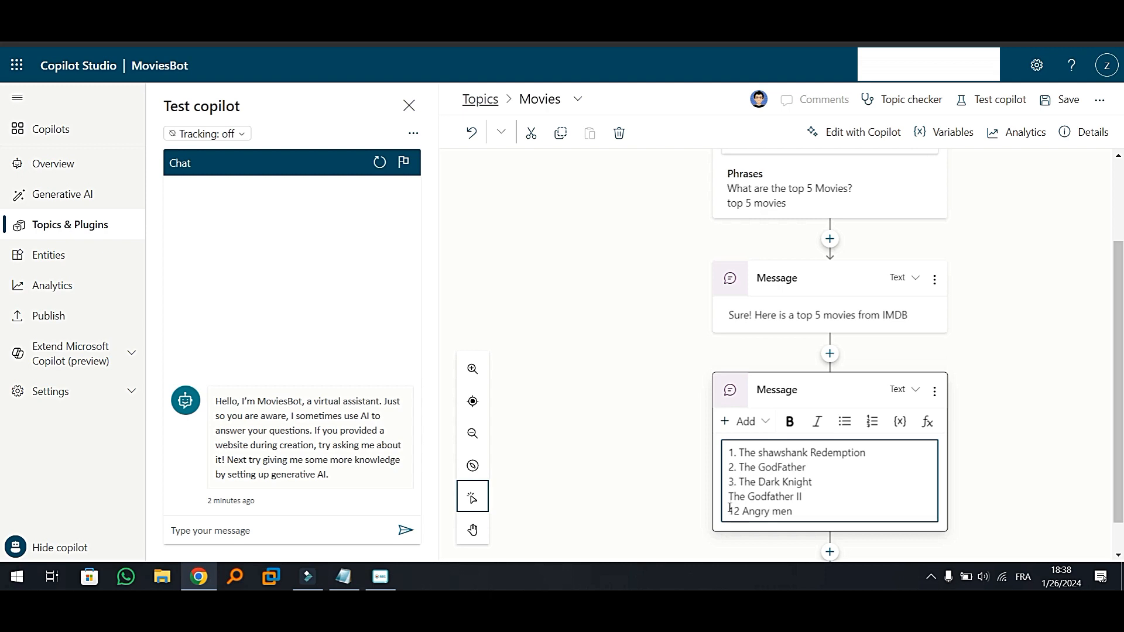
left_click(729, 496)
type("4.")
left_click(729, 513)
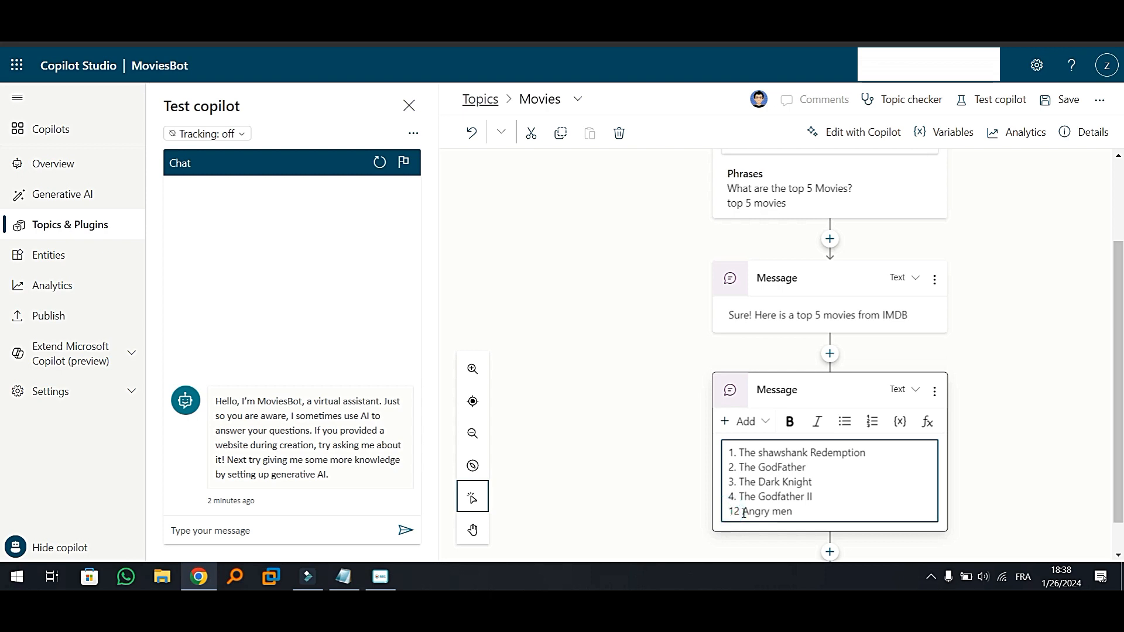
type("5.")
left_click(667, 438)
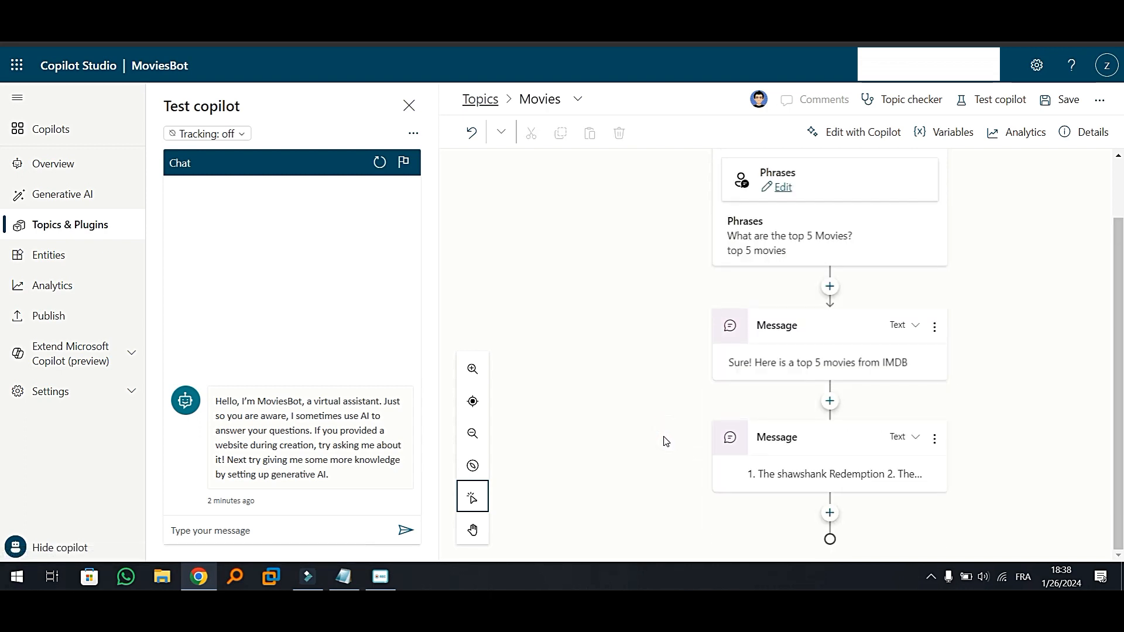
Test the copilot in the chat by sending "Hi" followed by the trigger phrase "top 5 movies"
left_click(252, 537)
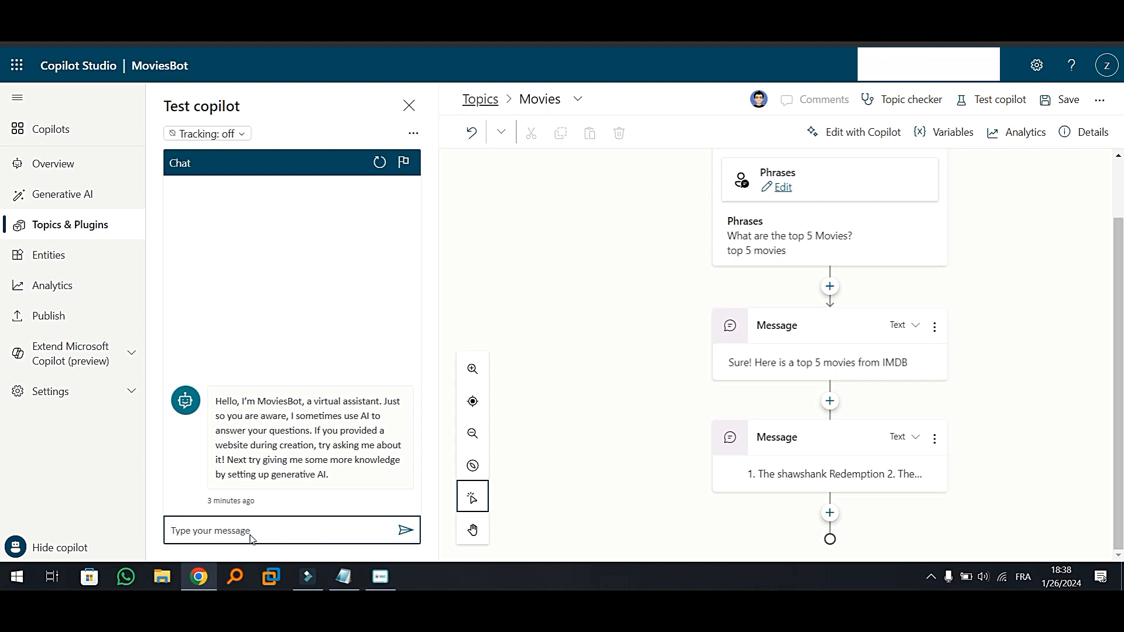
type("Hi")
key("Return")
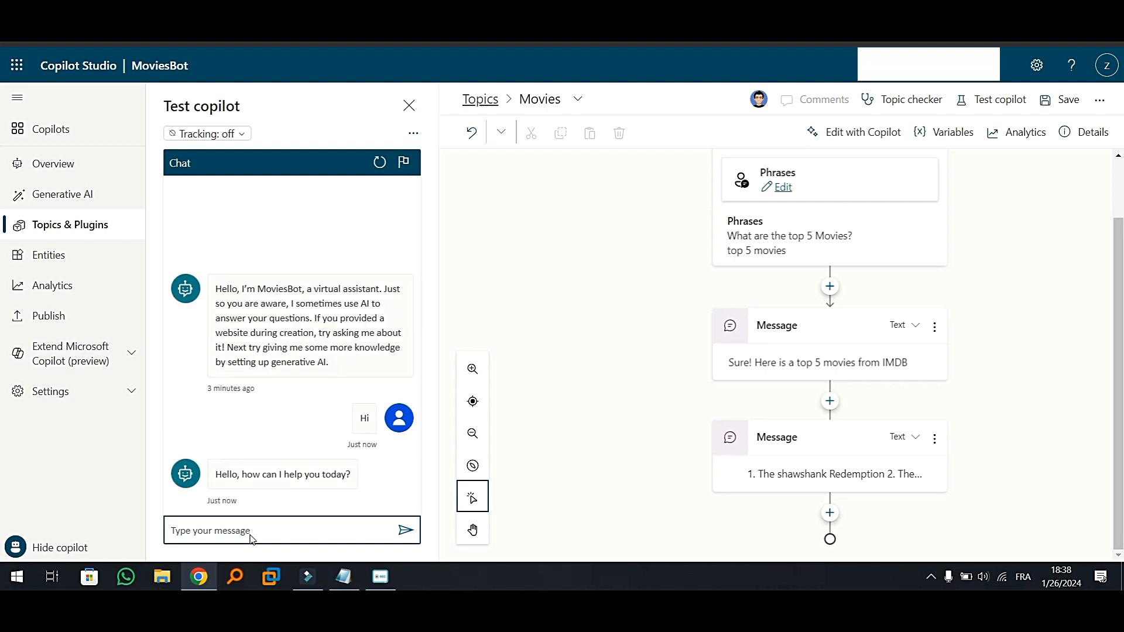
type("top 5 movies")
key("Return")
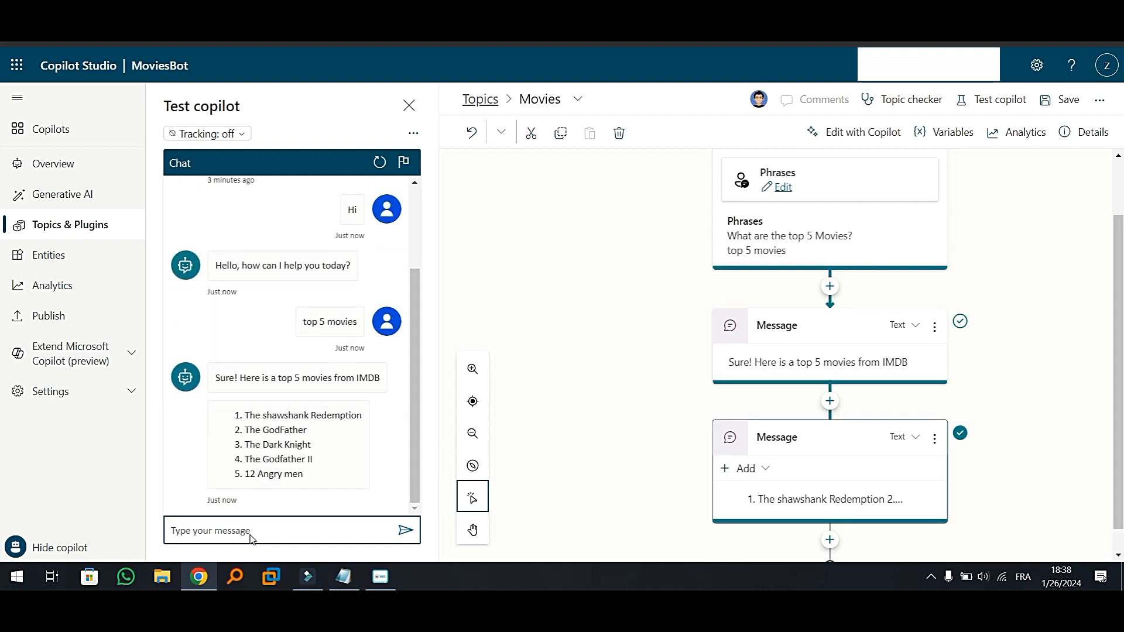